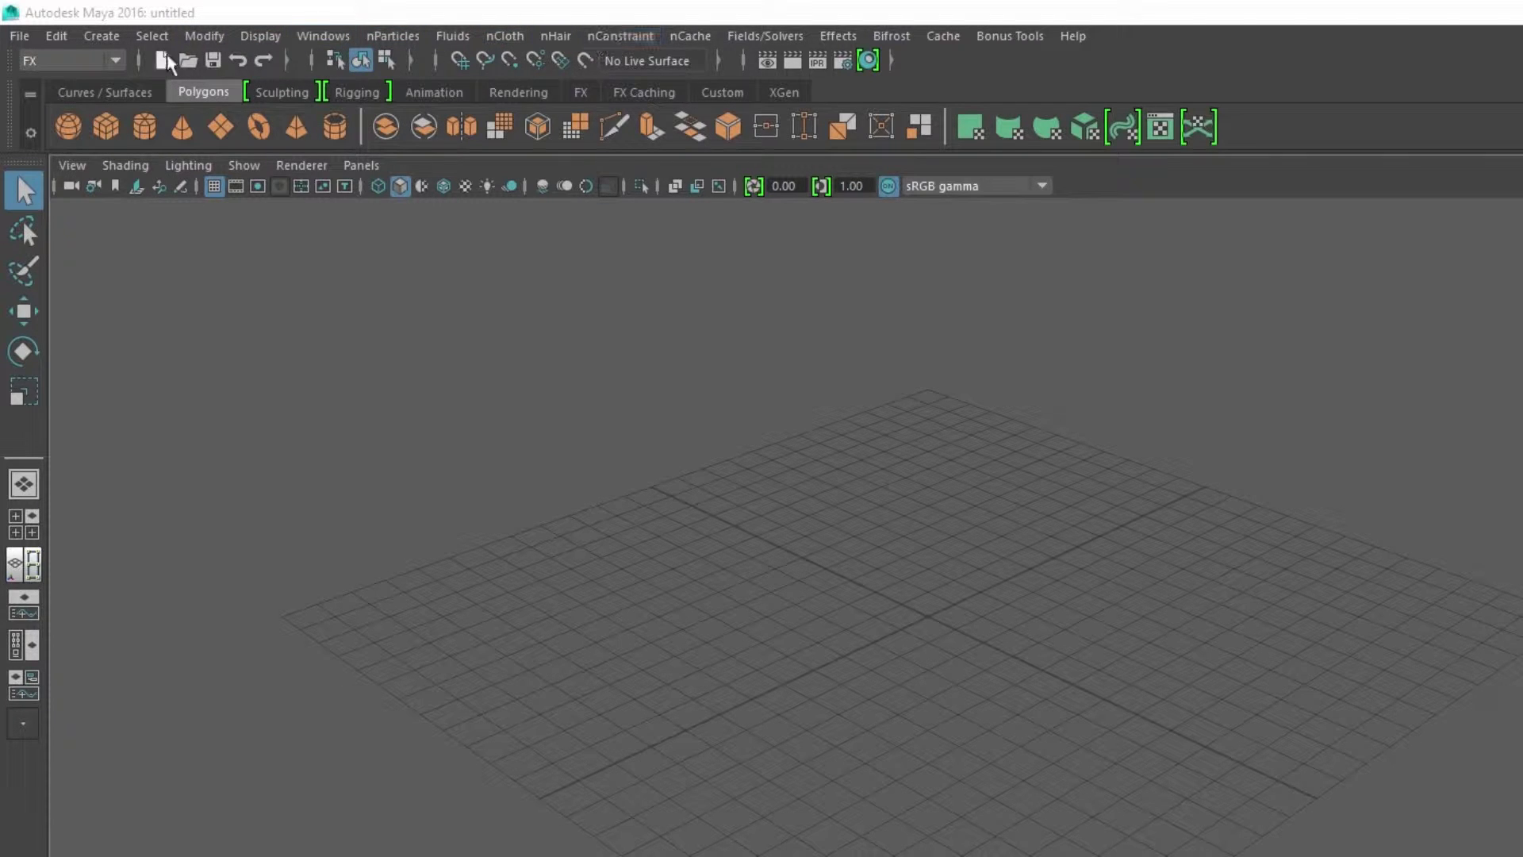
Switch the active menu set to Modeling.
{"action": "left_click", "coordinate": [116, 62]}
{"action": "left_click", "coordinate": [102, 87]}
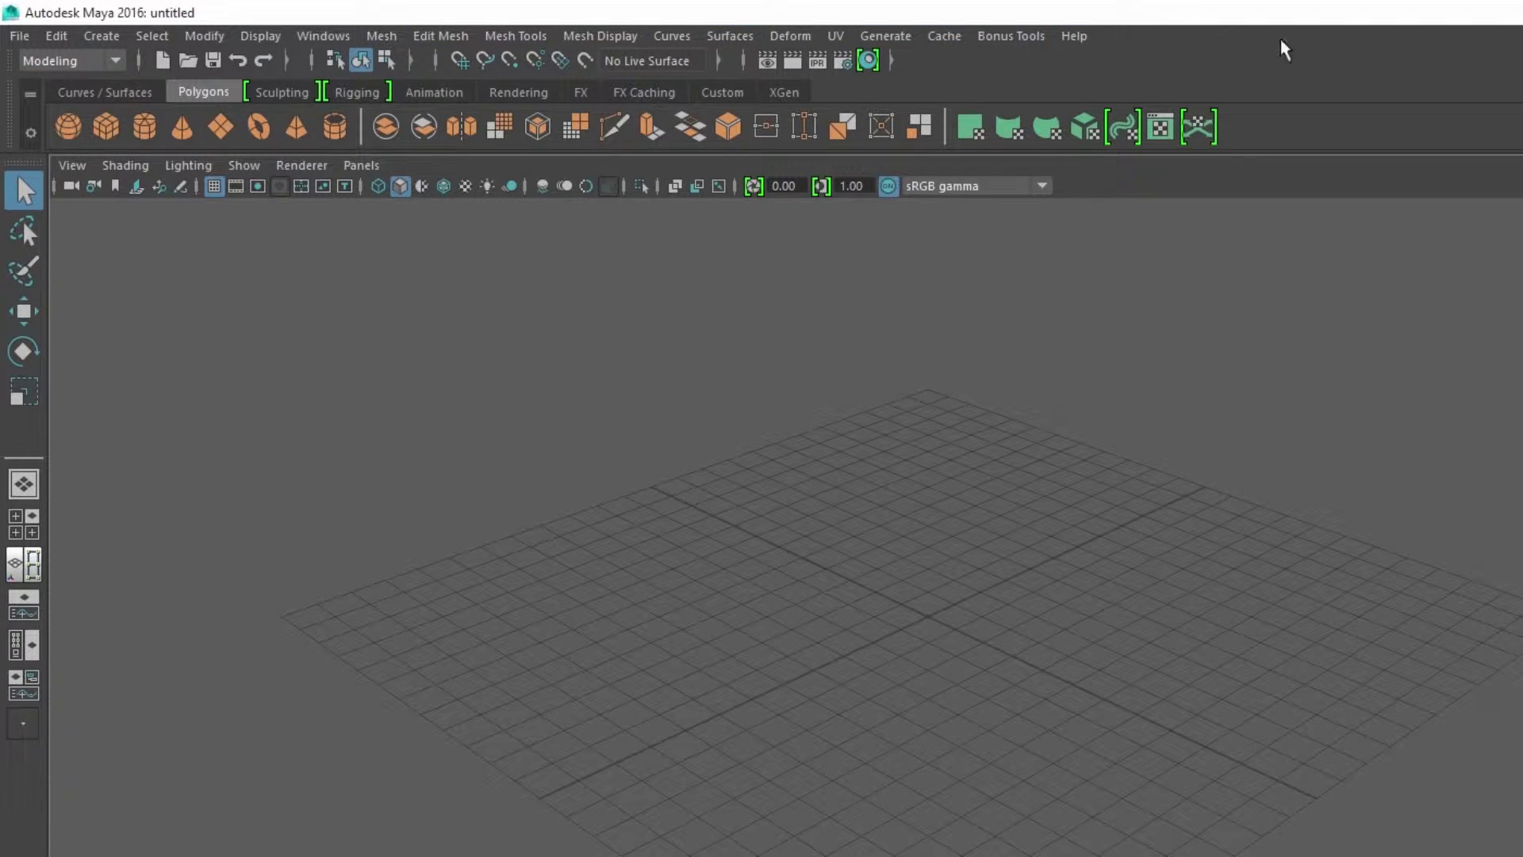
{"action": "left_click", "coordinate": [76, 64]}
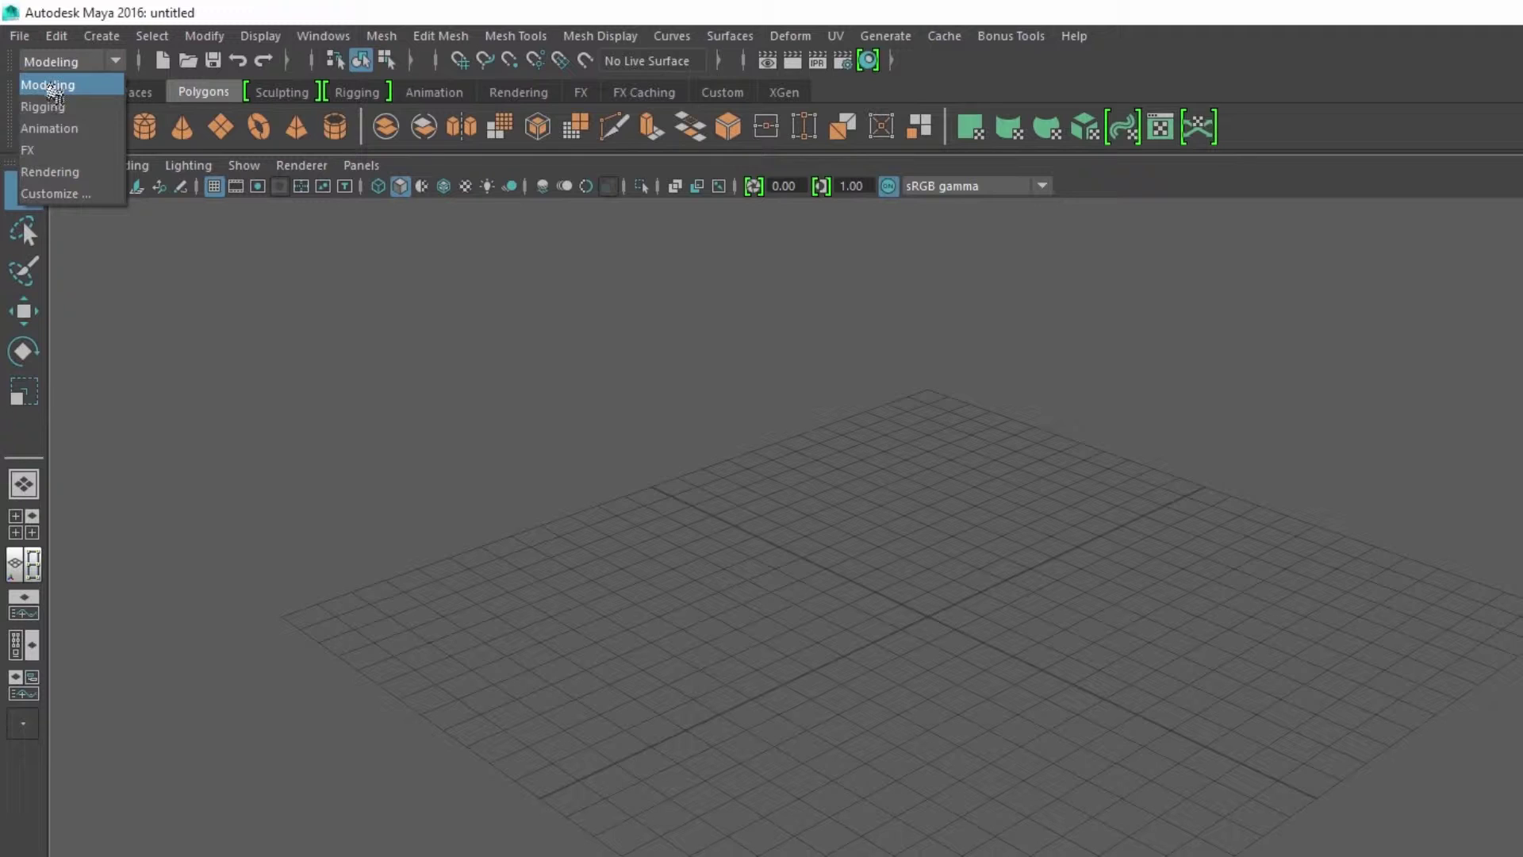
{"action": "left_click", "coordinate": [49, 85]}
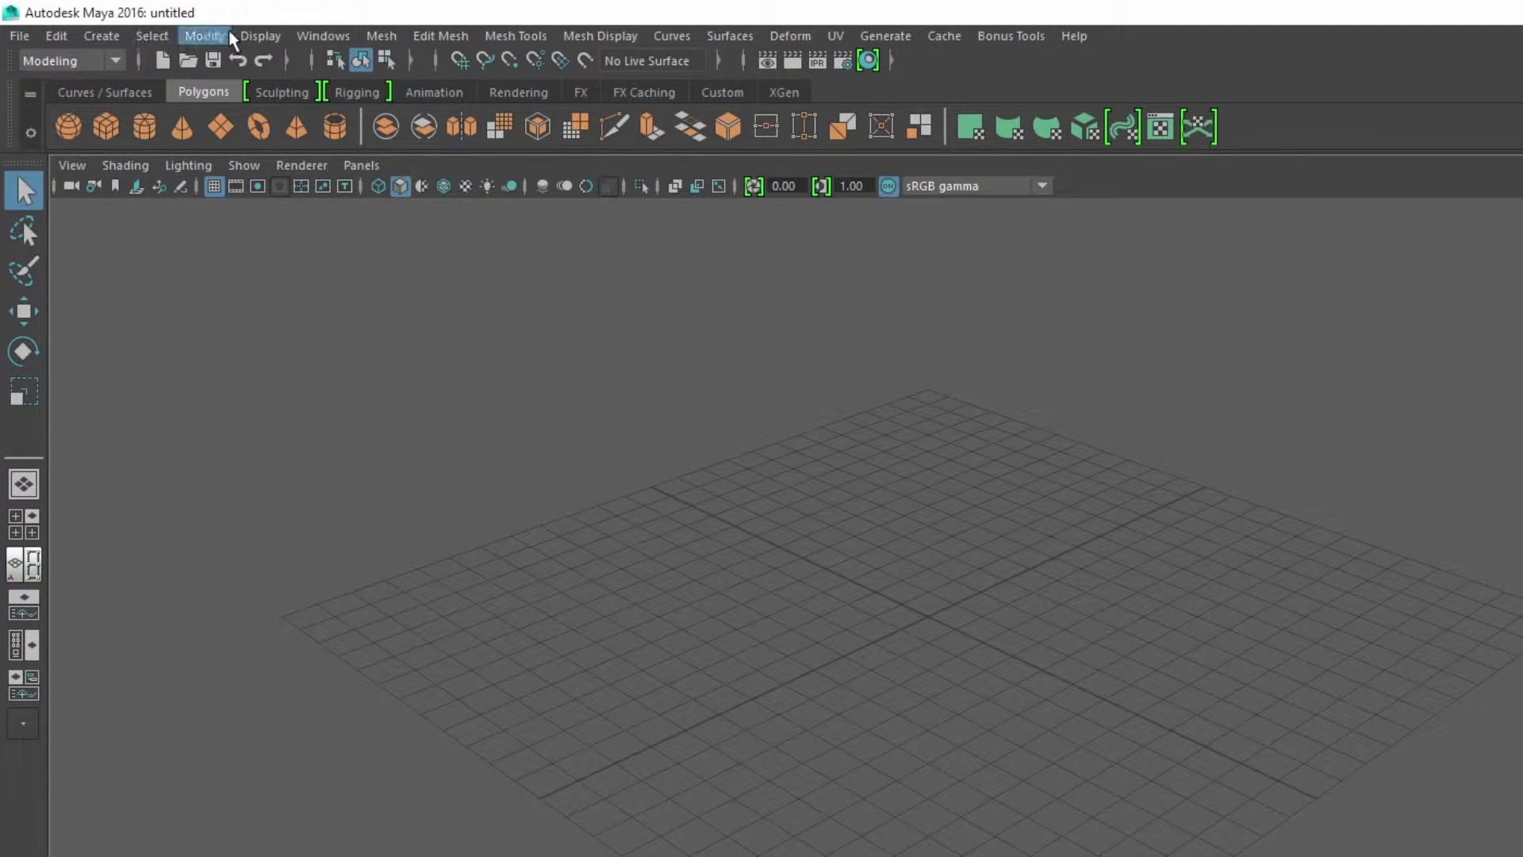
Examine the available mesh editing commands, the shelf tool sets for each workflow and the polygon primitive types.
{"action": "left_click", "coordinate": [381, 36]}
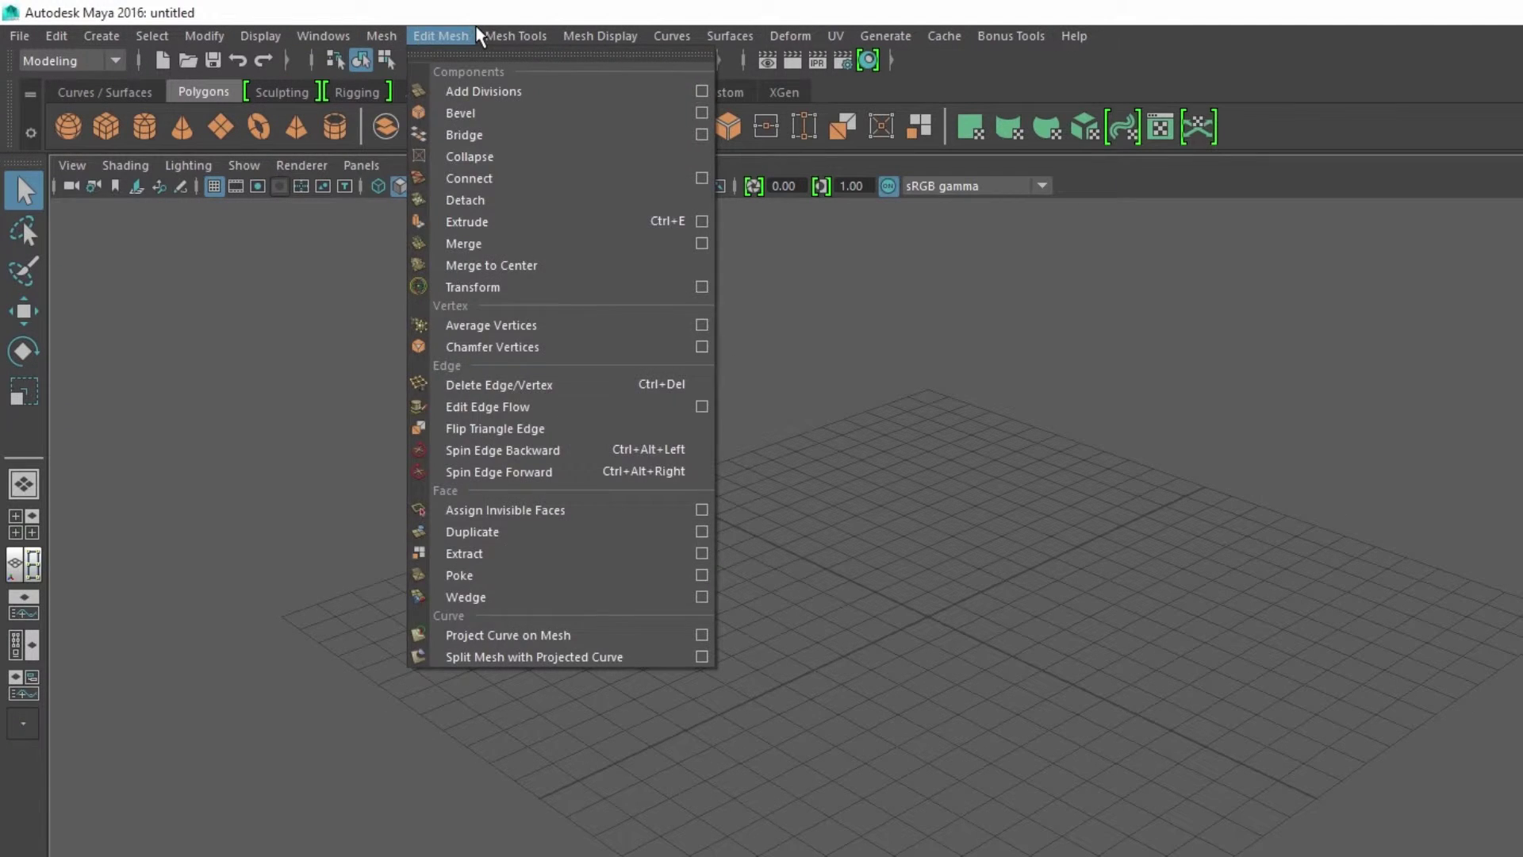
{"action": "mouse_move", "coordinate": [504, 37]}
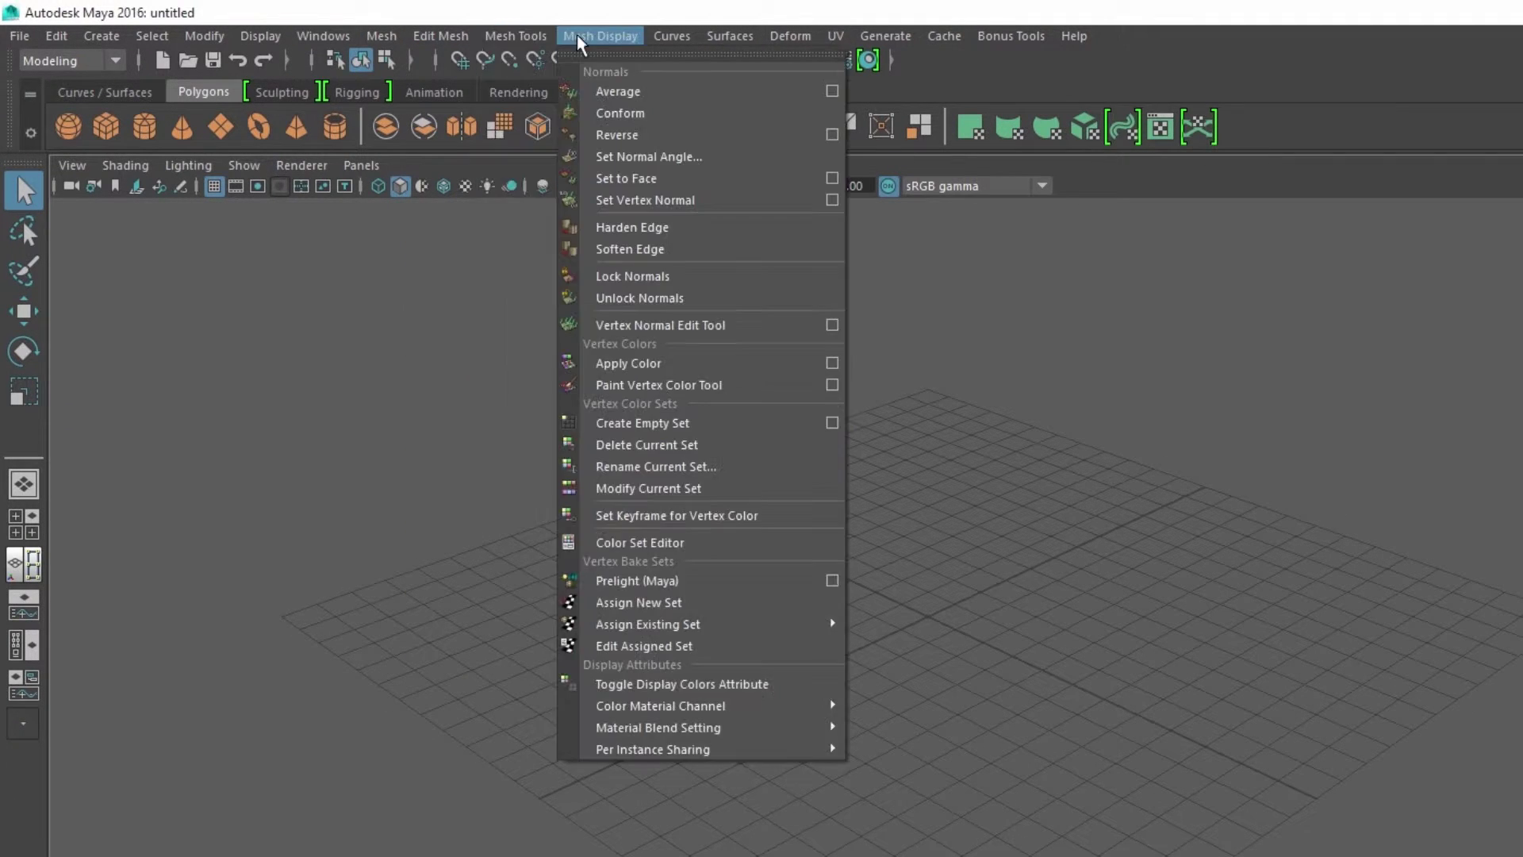
{"action": "left_click", "coordinate": [511, 37]}
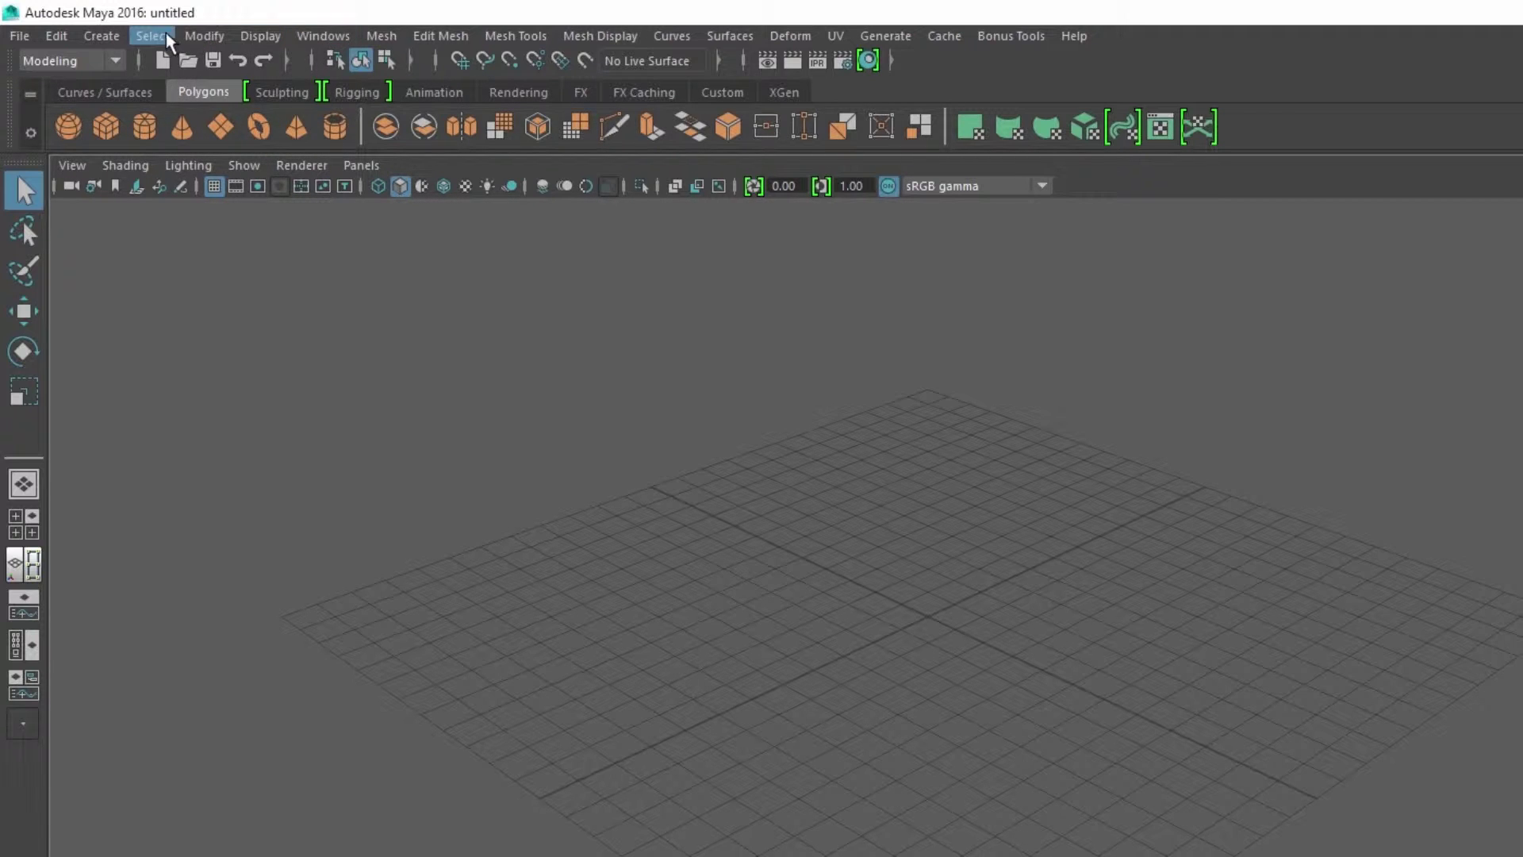
{"action": "left_click", "coordinate": [281, 92]}
{"action": "left_click", "coordinate": [357, 92]}
{"action": "left_click", "coordinate": [434, 92]}
{"action": "left_click", "coordinate": [518, 92]}
{"action": "left_click", "coordinate": [224, 92]}
{"action": "left_click", "coordinate": [101, 35]}
{"action": "mouse_move", "coordinate": [161, 114]}
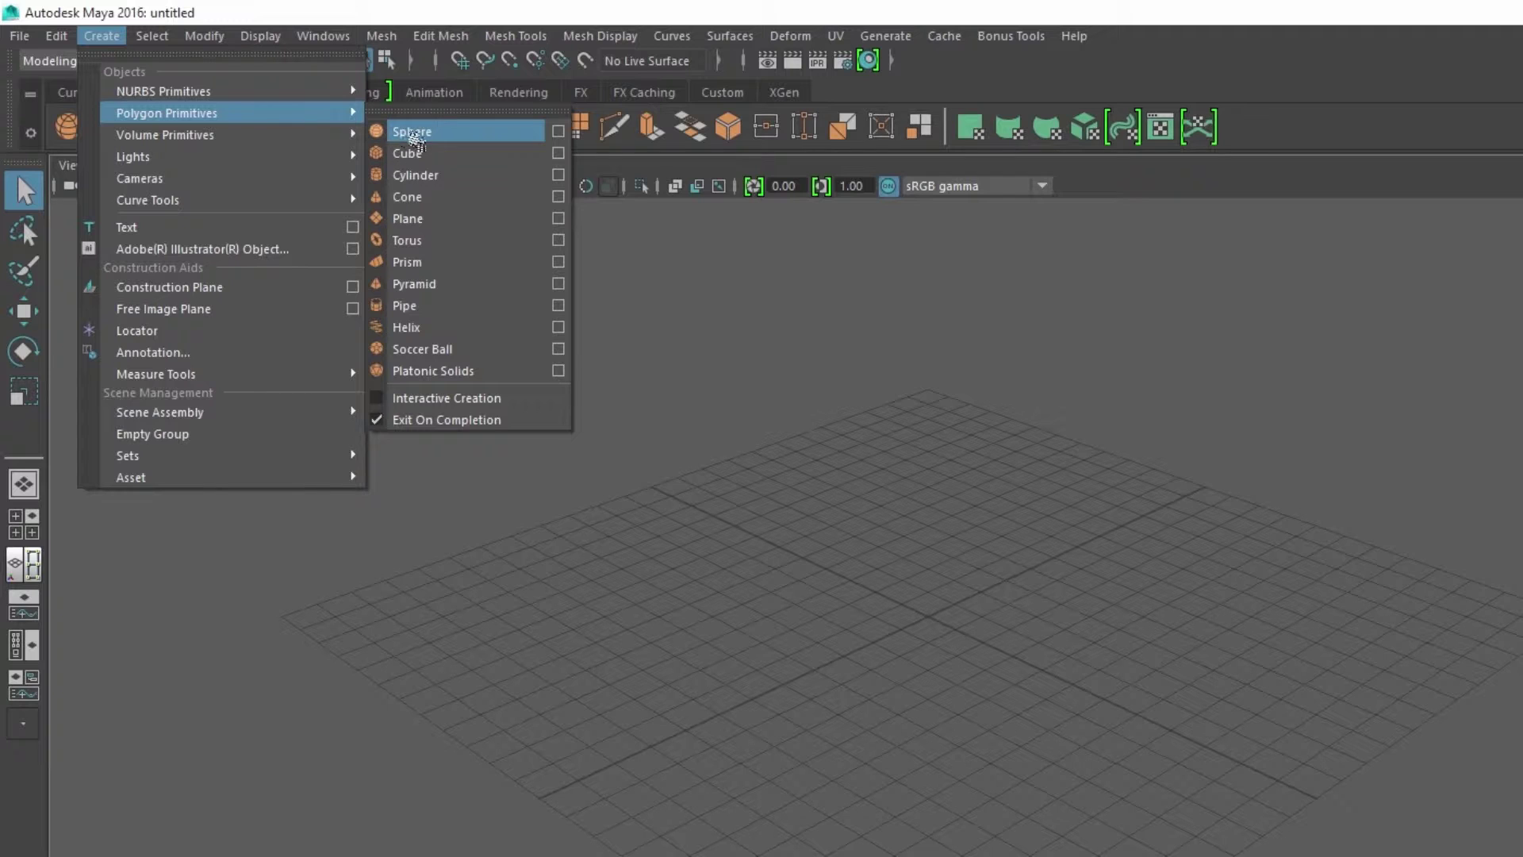
{"action": "left_click", "coordinate": [710, 167]}
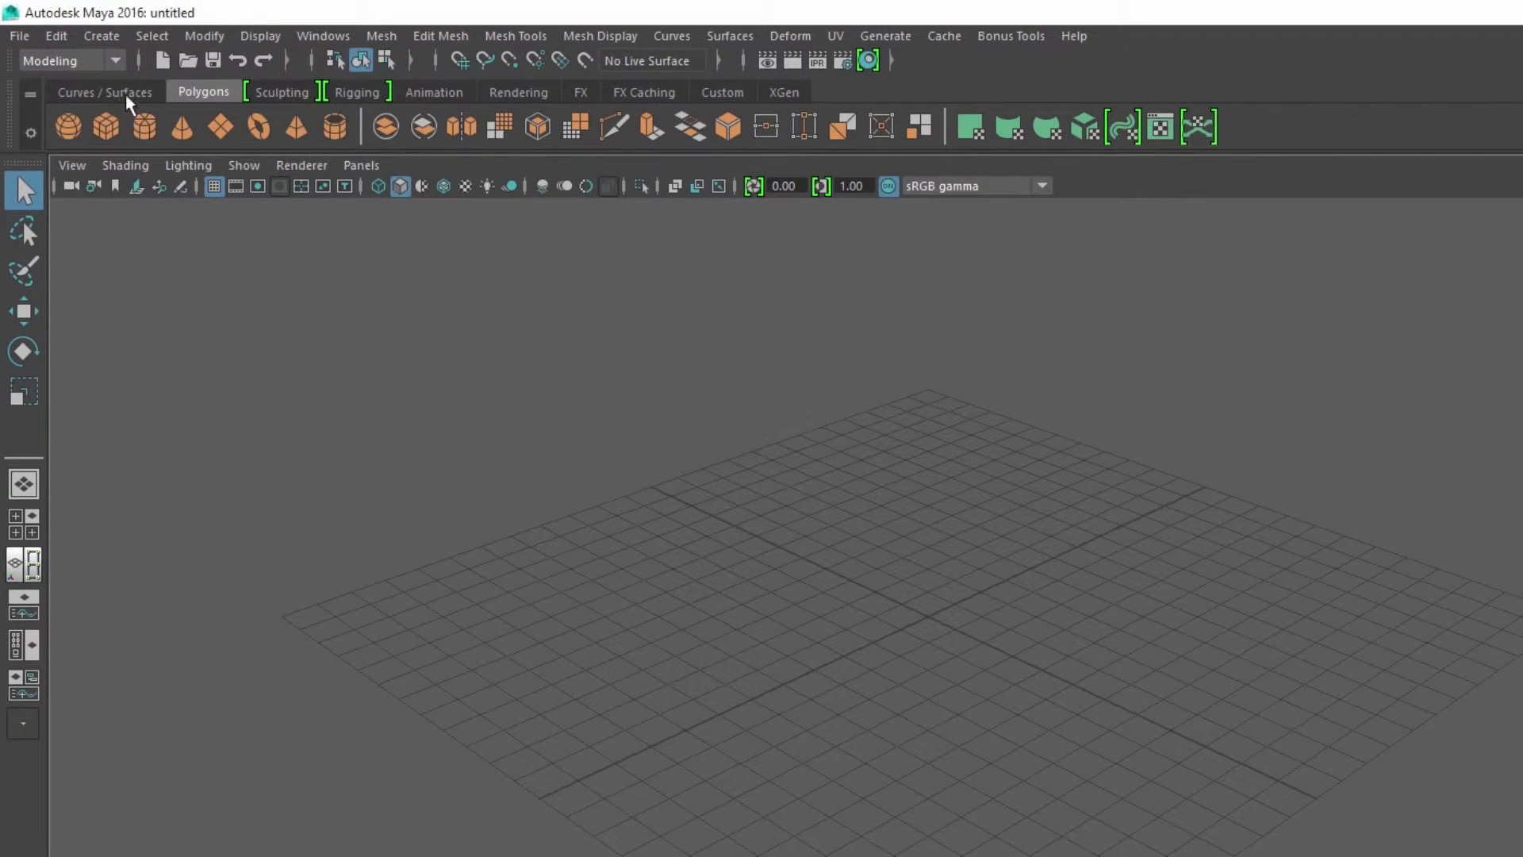
Create a polygon sphere at the grid's origin and bring up the Custom shelf.
{"action": "left_click", "coordinate": [68, 127]}
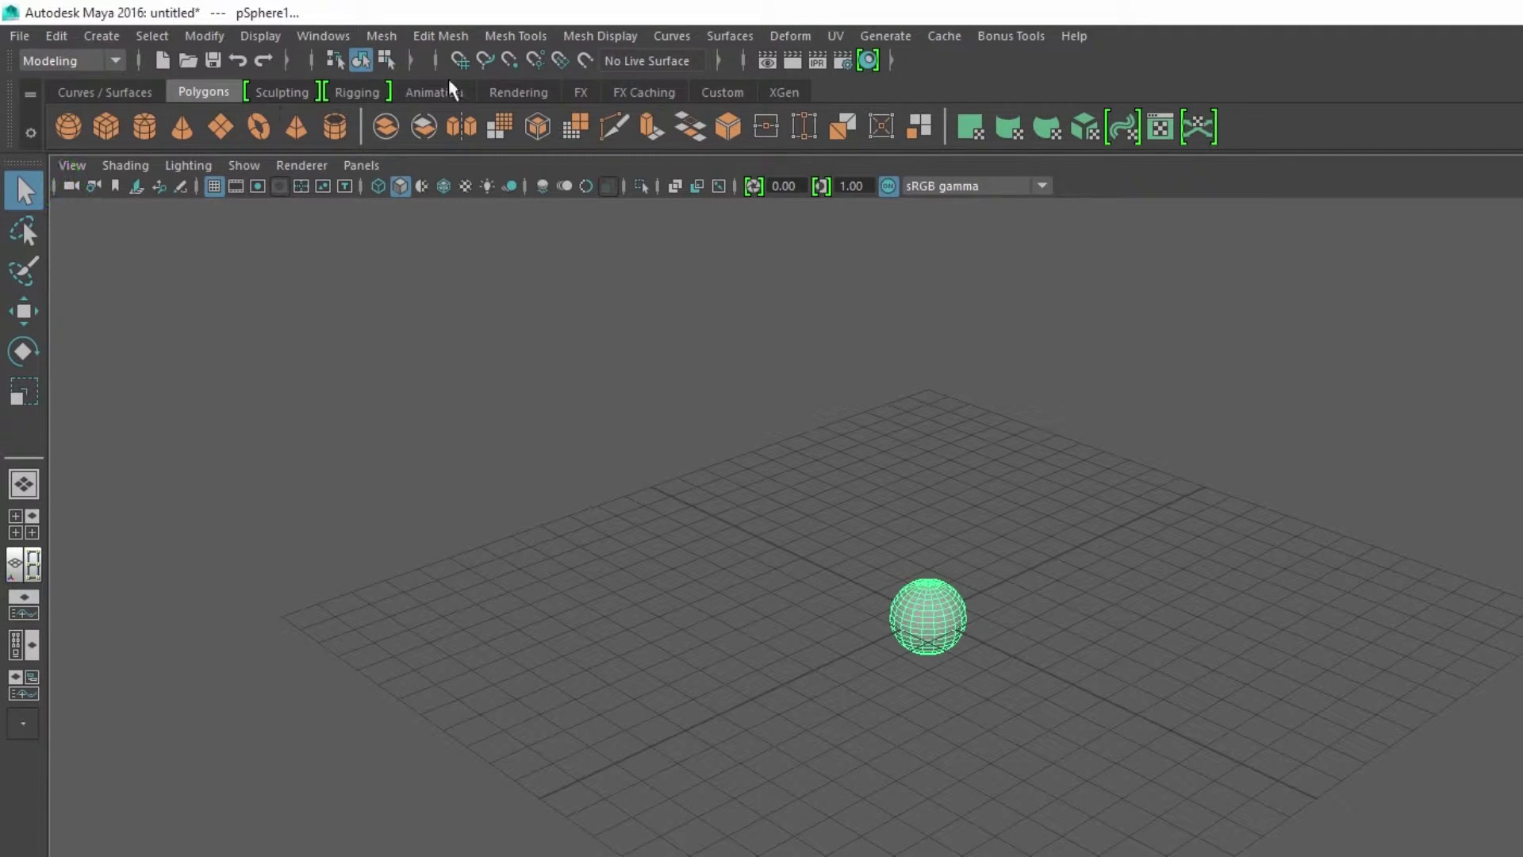
{"action": "left_click", "coordinate": [724, 92]}
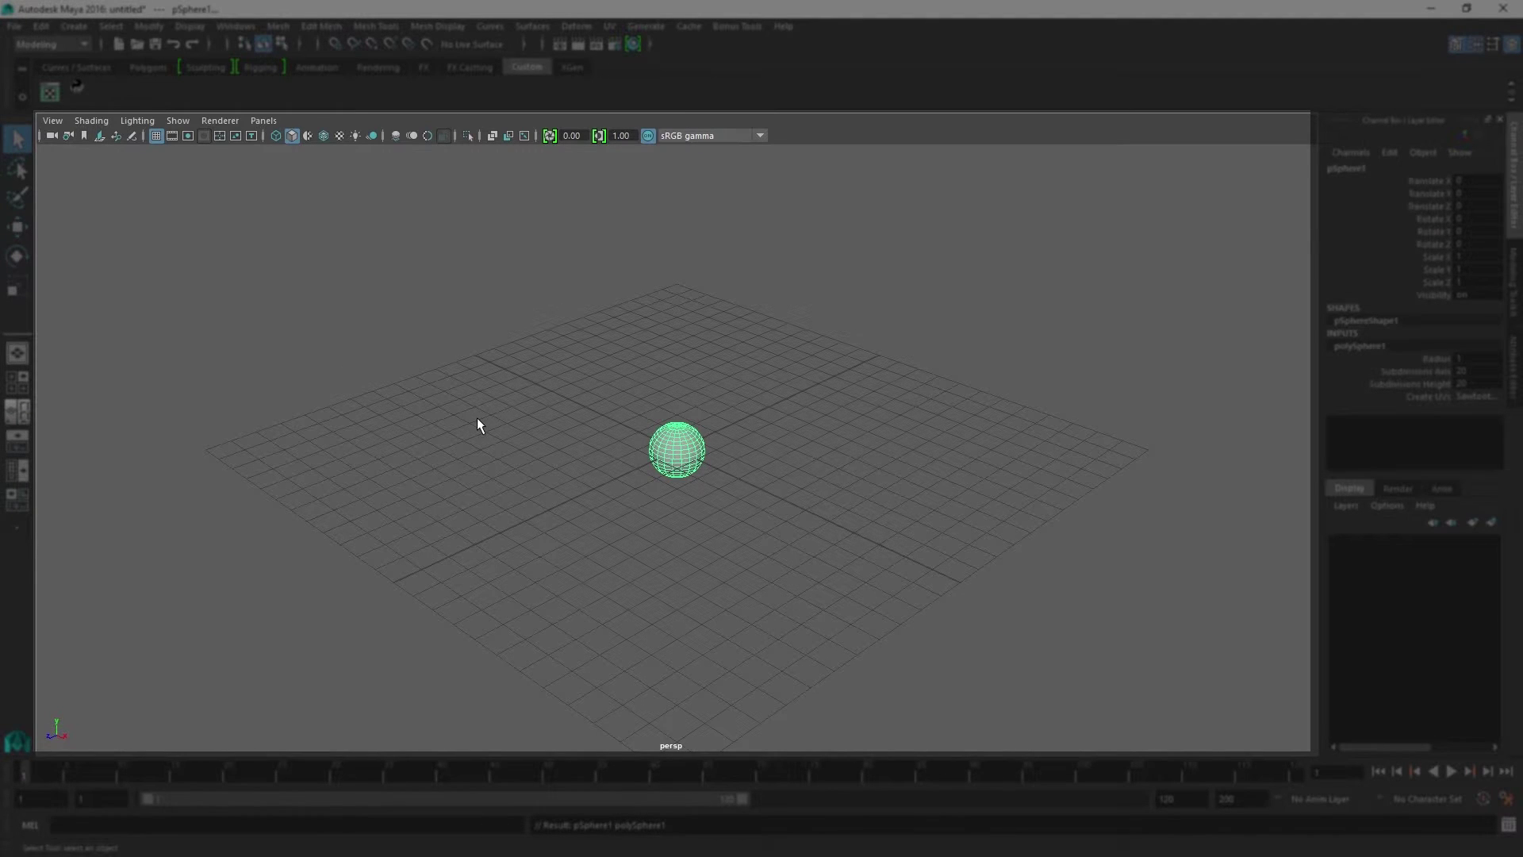
Change the single perspective view to the four-view layout and make the perspective view active.
{"action": "key", "text": "space"}
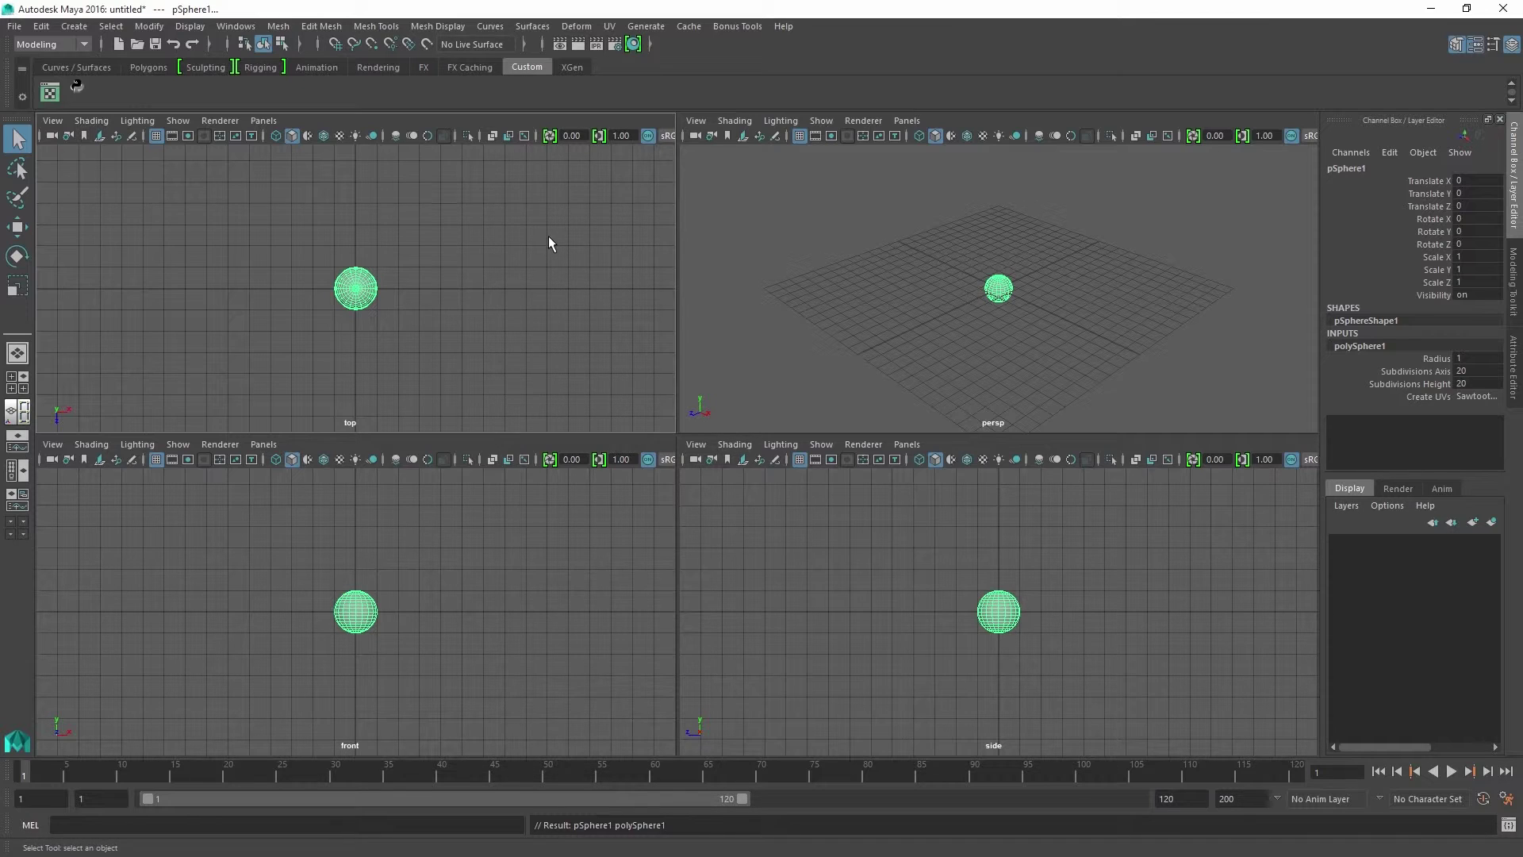
{"action": "left_click", "coordinate": [1001, 284]}
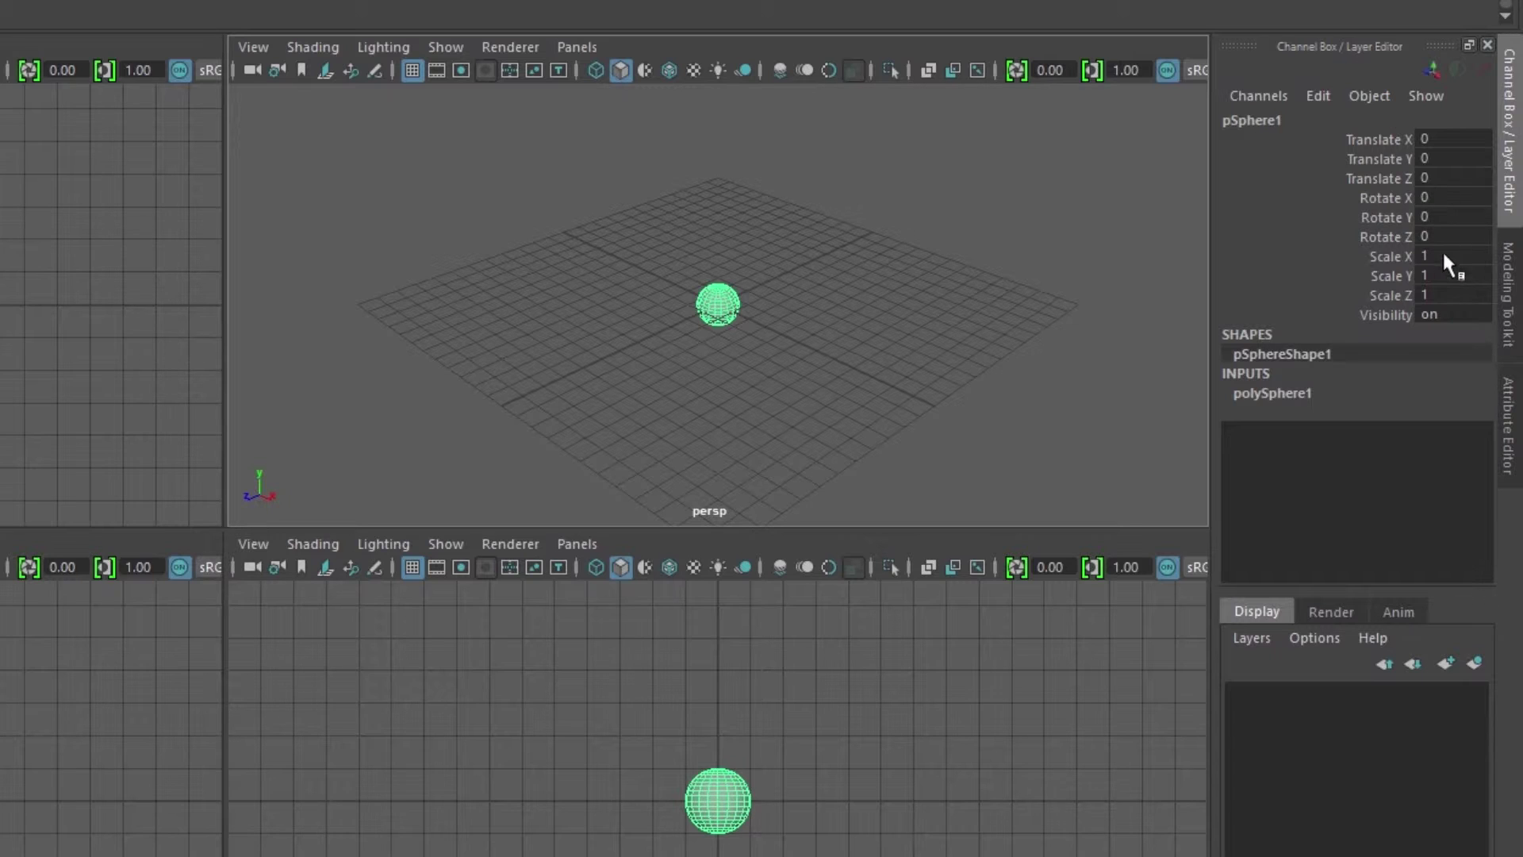
Set the sphere's Scale X, Scale Y and Scale Z together to 3.
{"action": "left_click_drag", "start_coordinate": [1444, 256], "coordinate": [1447, 295]}
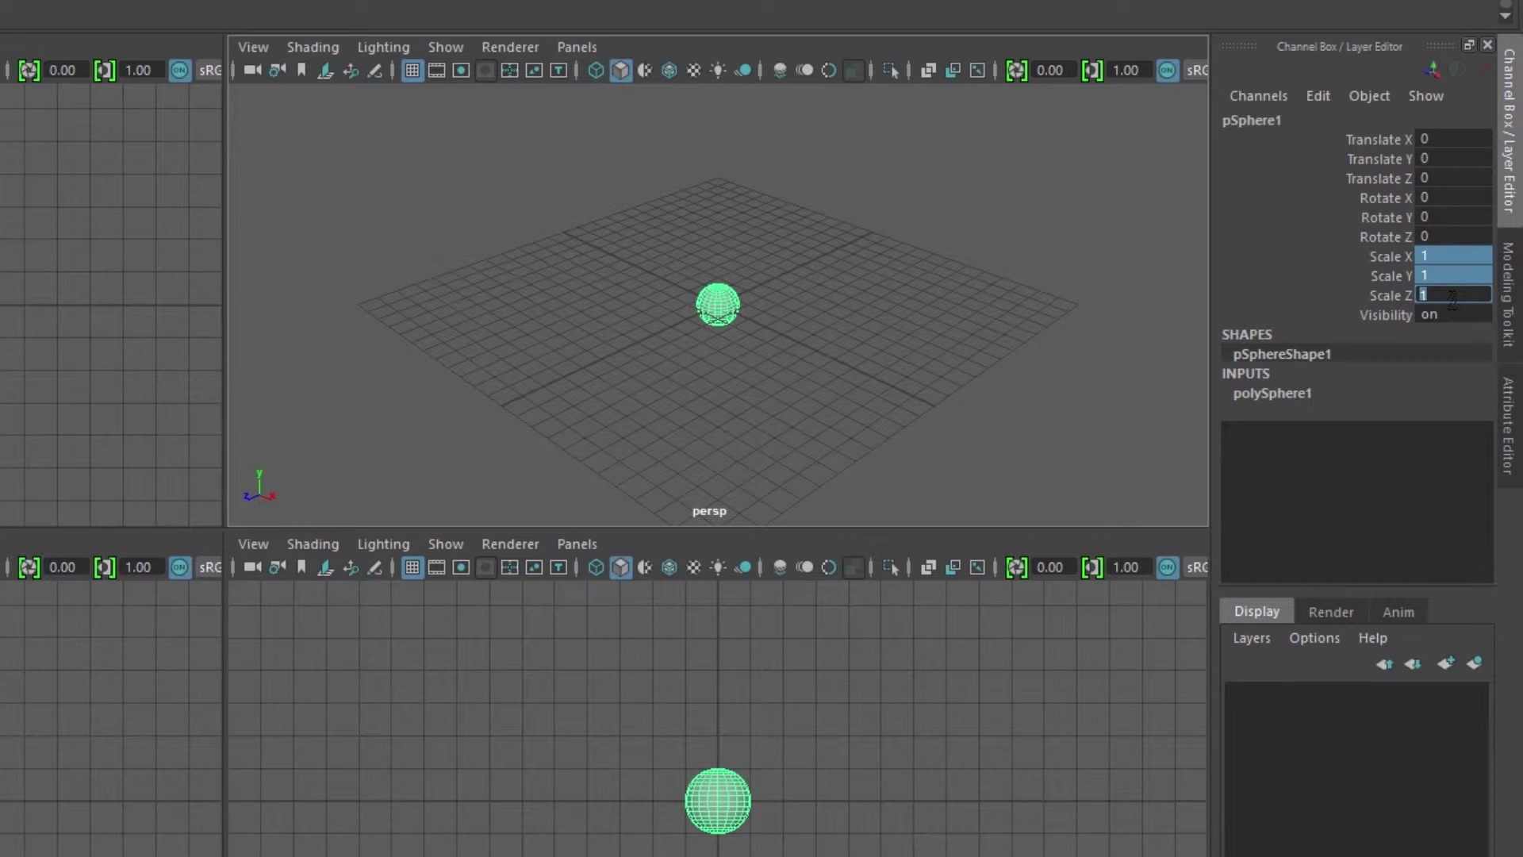
{"action": "type", "text": "3"}
{"action": "key", "text": "Return"}
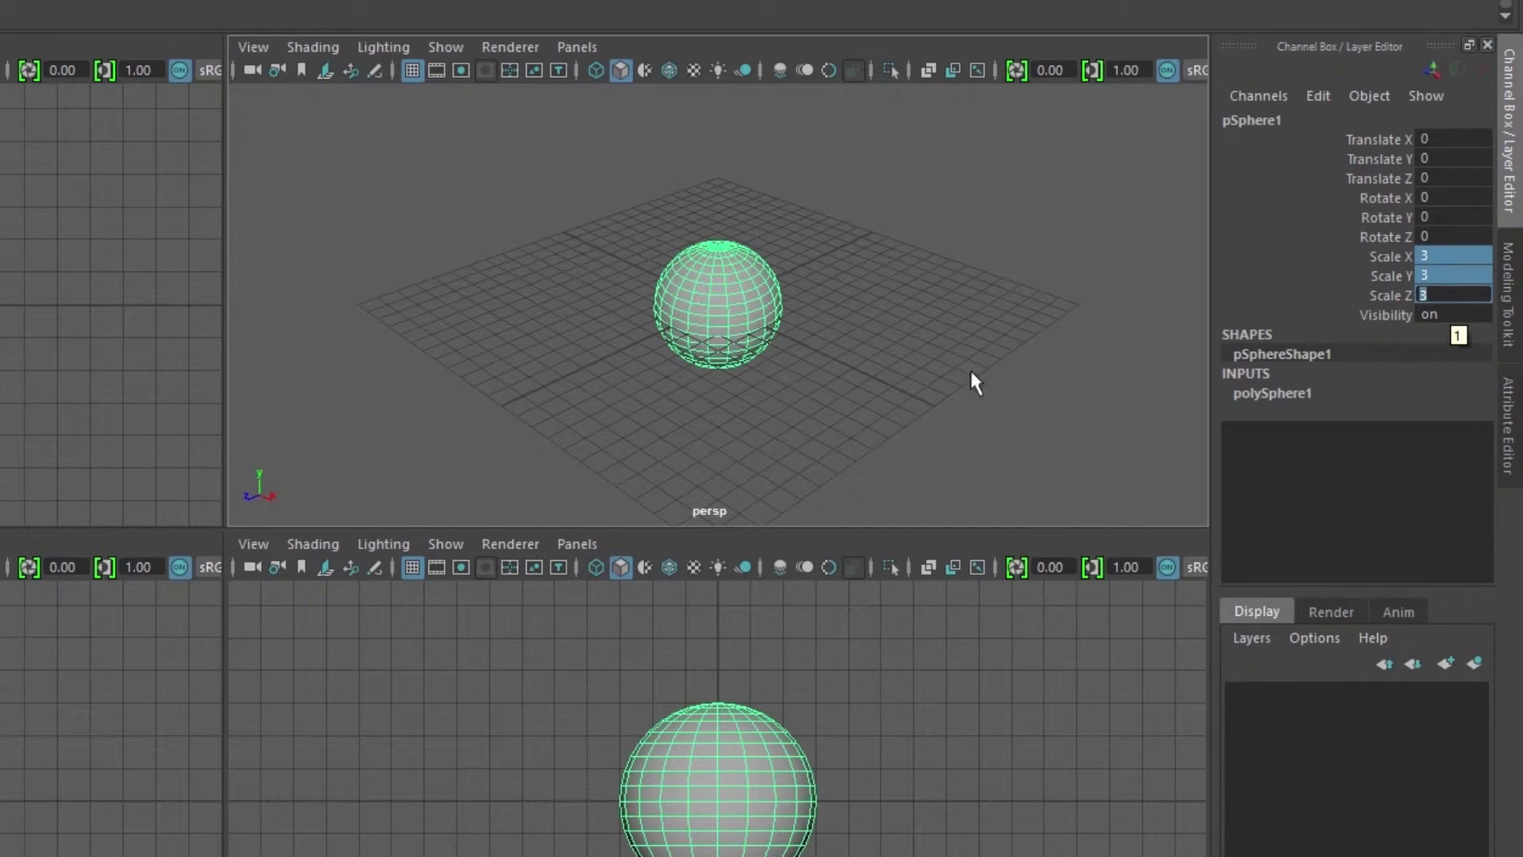
Set the sphere's Scale X, Scale Y and Scale Z together to 1.
{"action": "left_click", "coordinate": [1428, 255]}
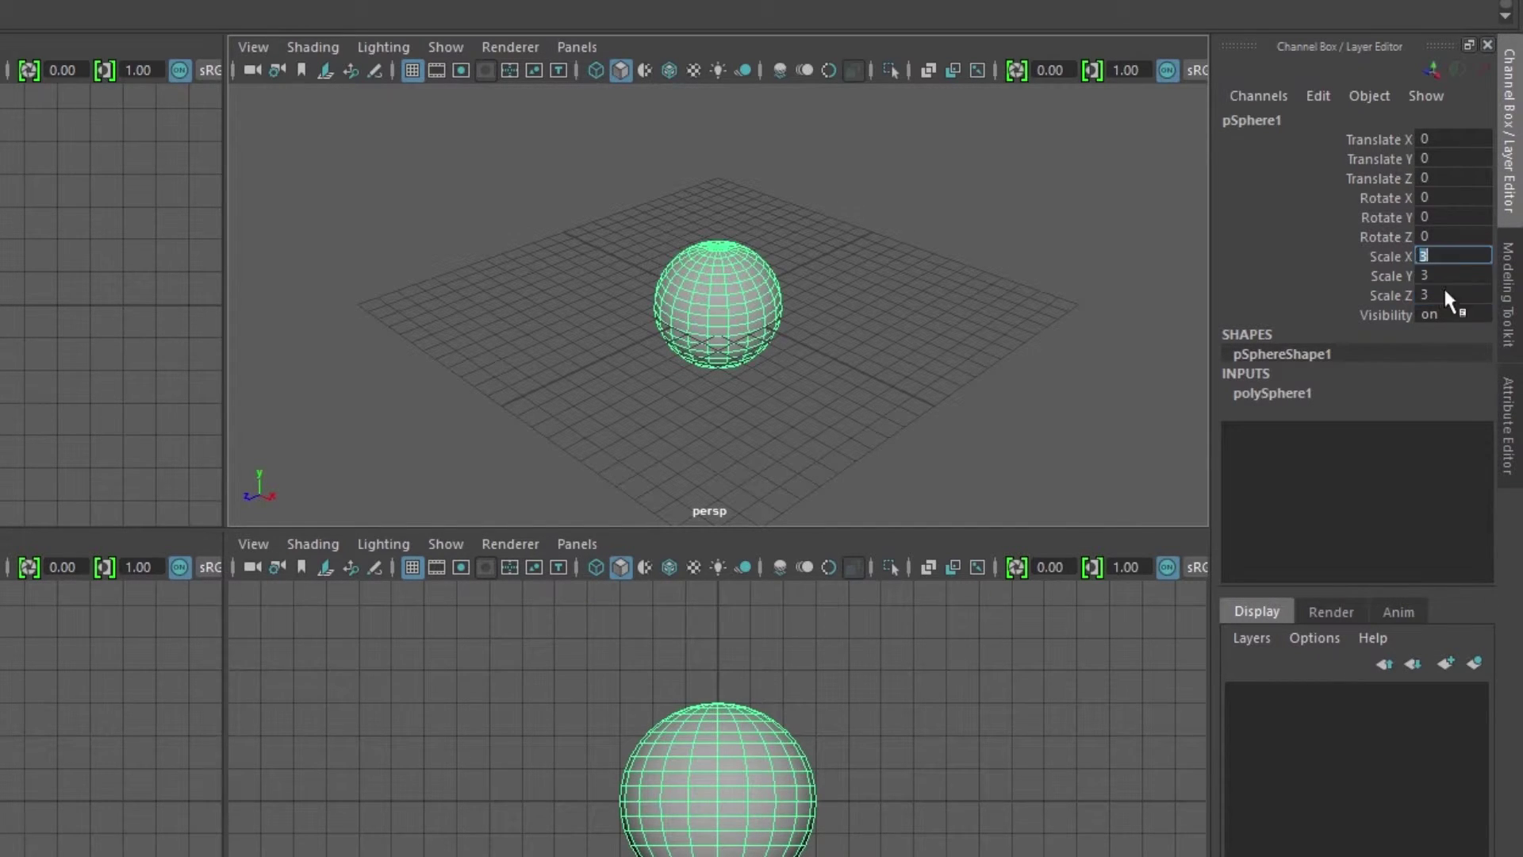
{"action": "left_click_drag", "start_coordinate": [1440, 292], "coordinate": [1440, 266]}
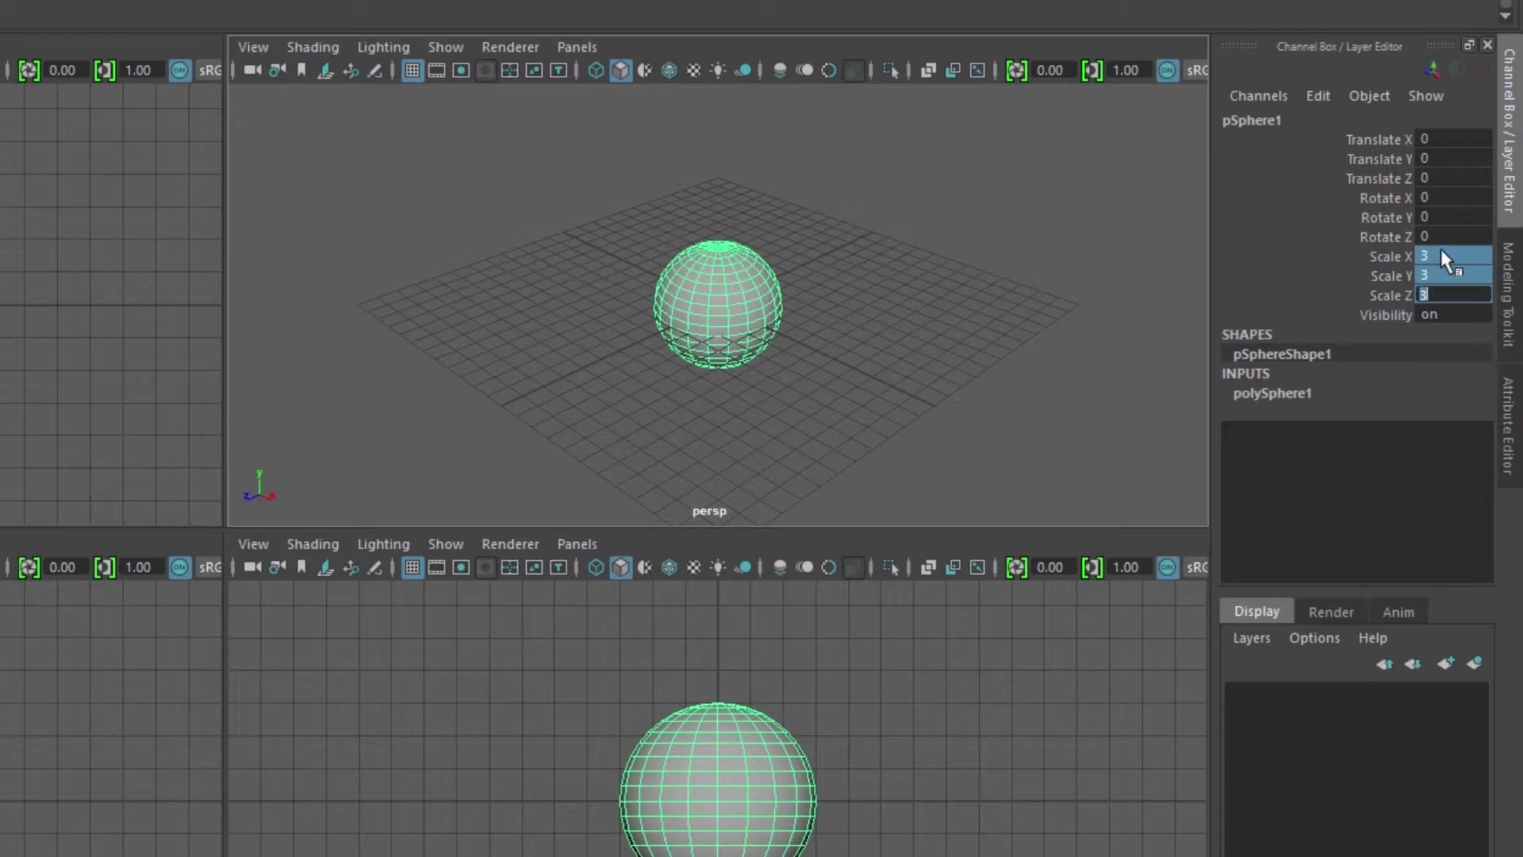
{"action": "type", "text": "1"}
{"action": "key", "text": "Return"}
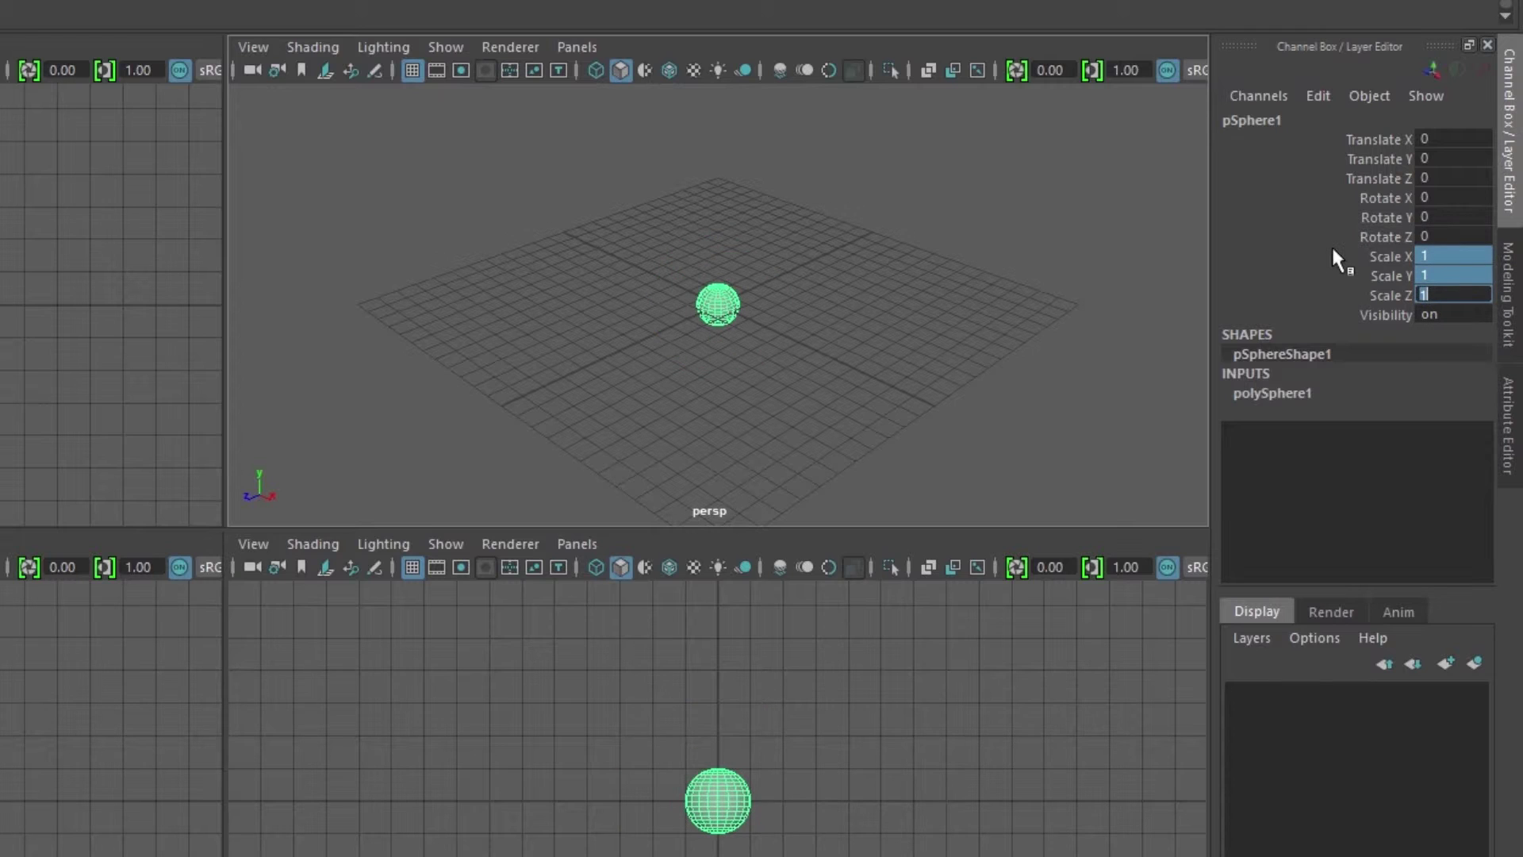
View the Modeling Toolkit with the sphere deselected, and reselect the sphere to inspect its attributes in the Attribute Editor.
{"action": "left_click", "coordinate": [1065, 310]}
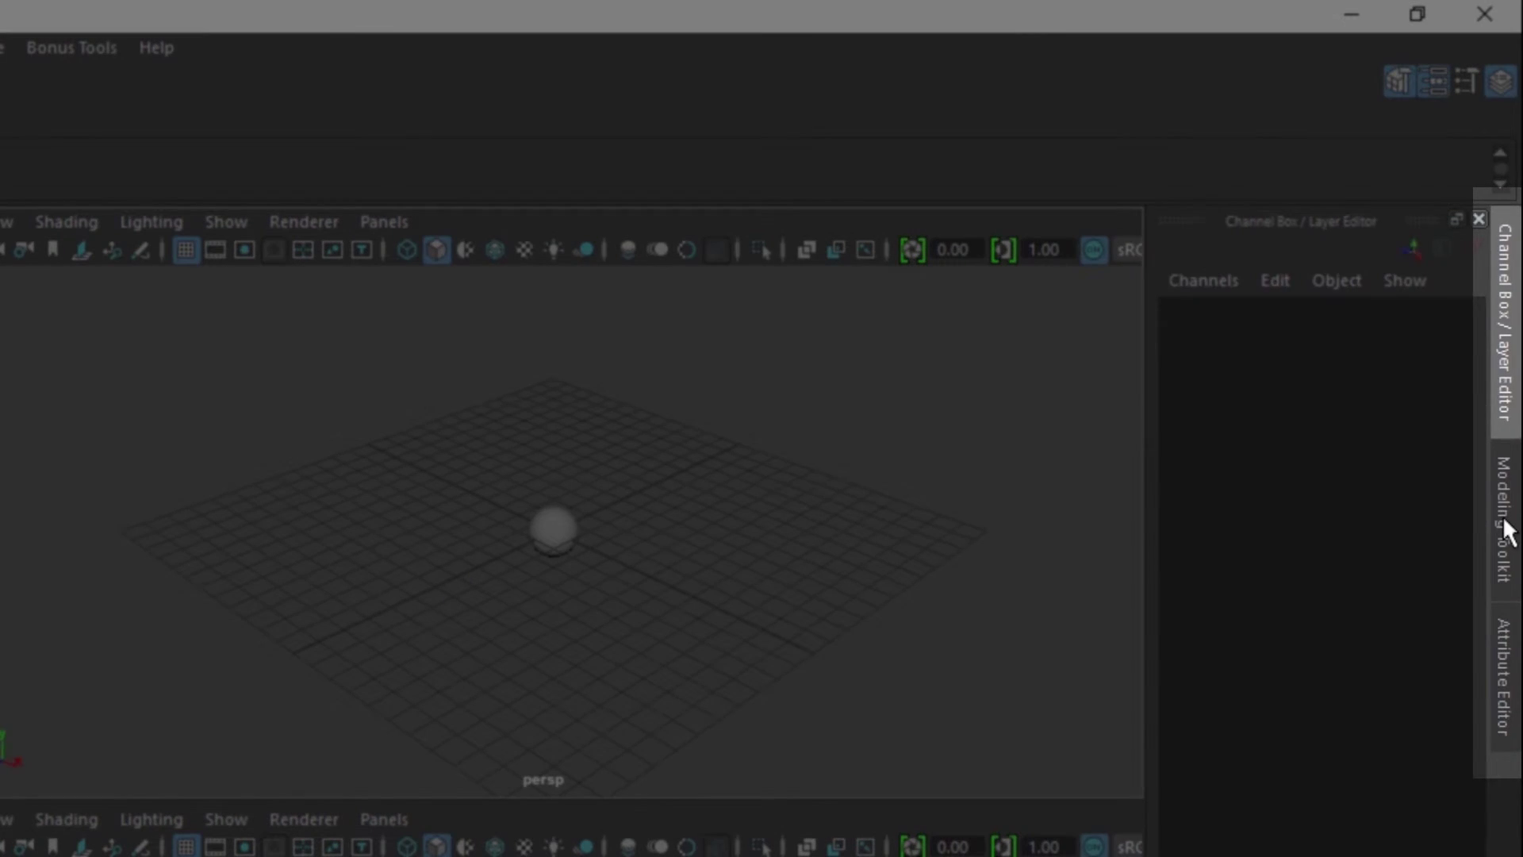
{"action": "left_click", "coordinate": [1507, 529]}
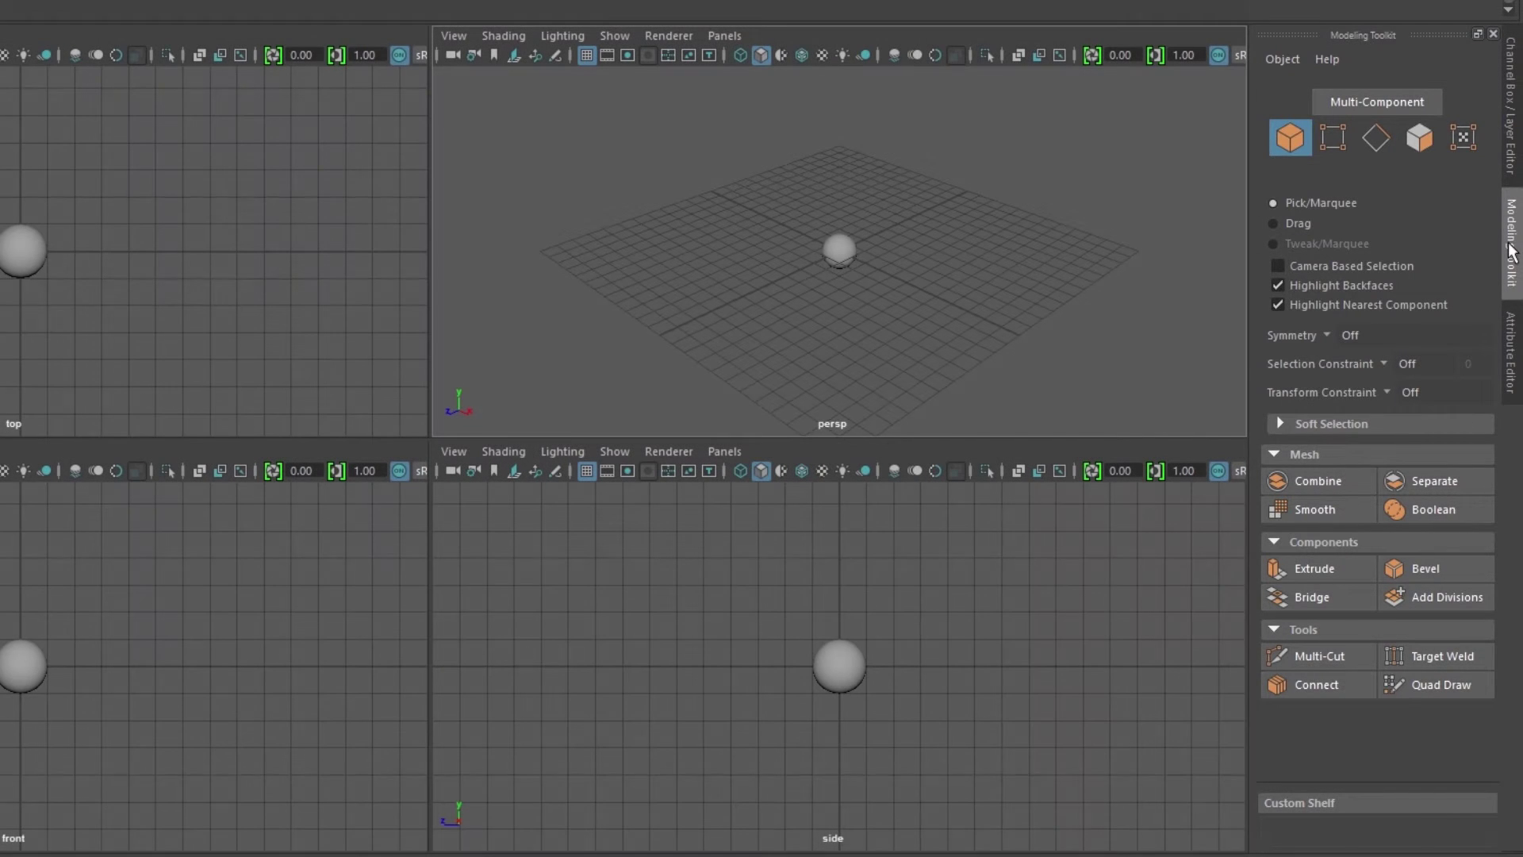
{"action": "left_click", "coordinate": [1511, 334]}
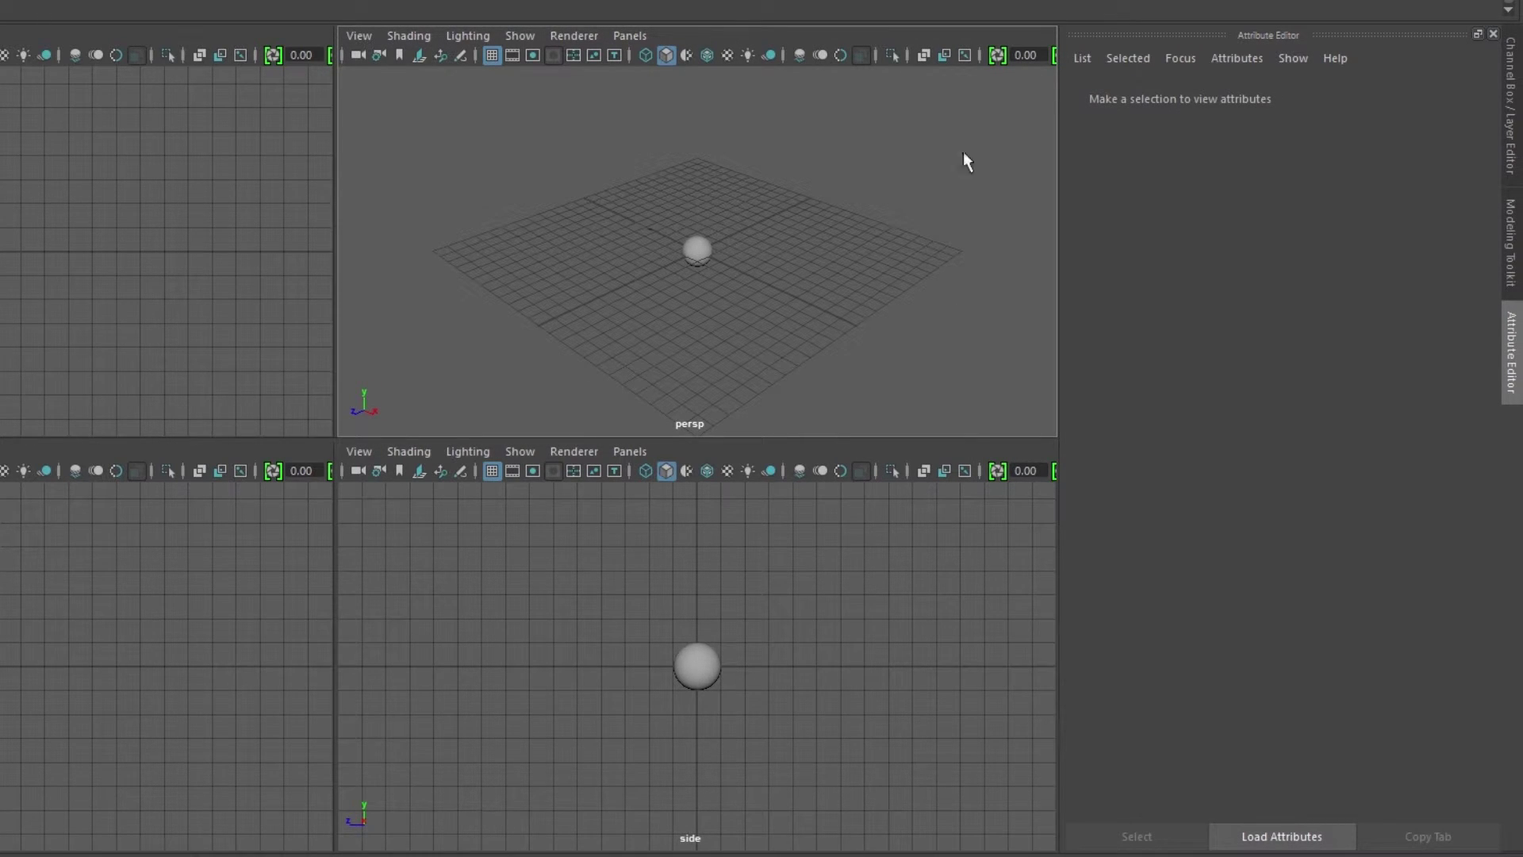
{"action": "left_click_drag", "start_coordinate": [561, 177], "coordinate": [782, 276]}
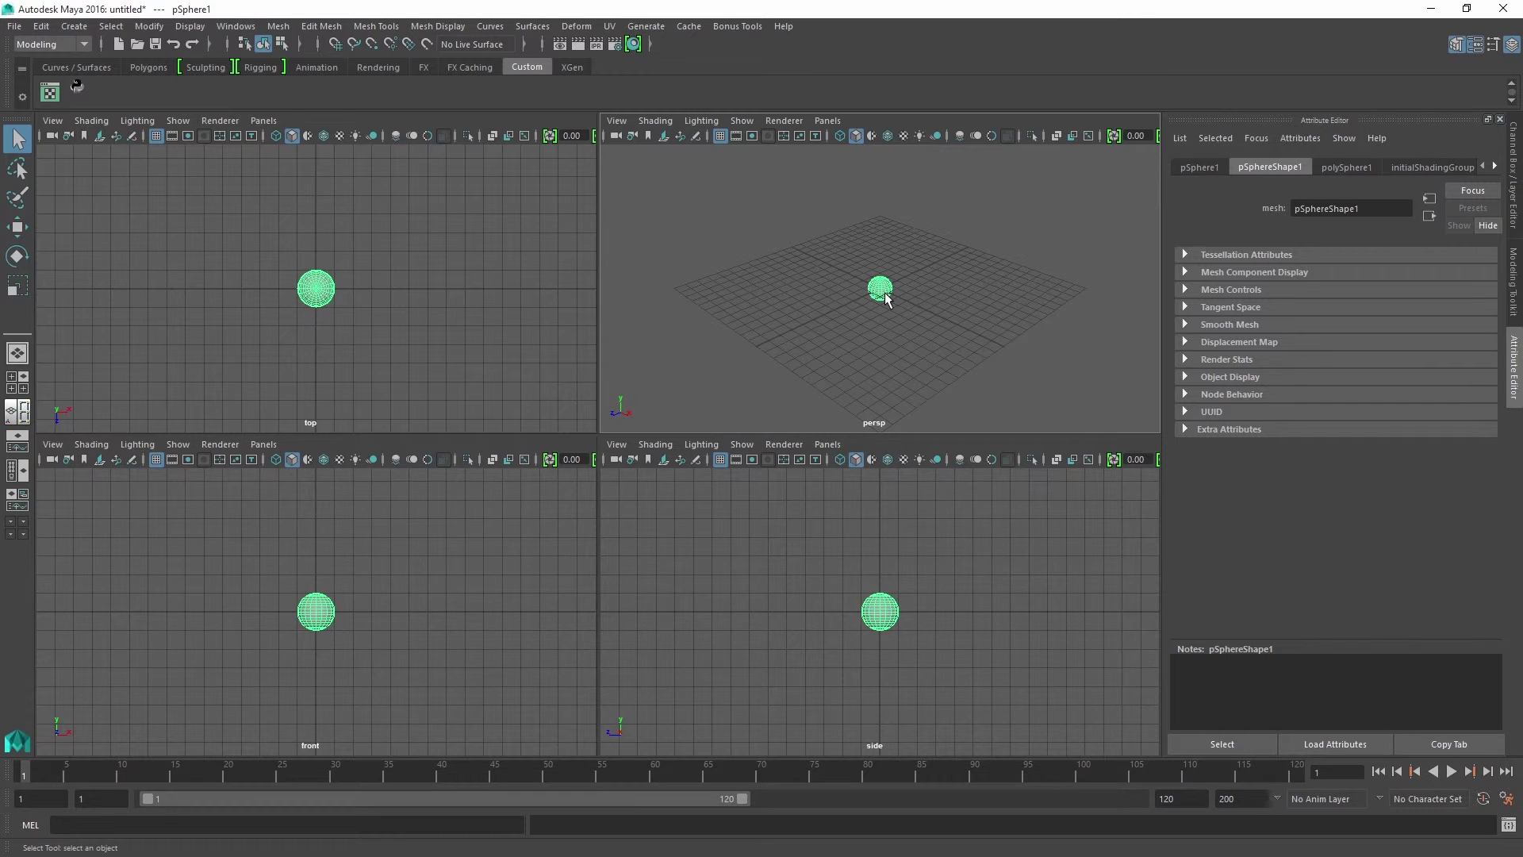
Scrub through the timeline and return to frame 1, and shorten the playback range to frames 10 to 87.
{"action": "mouse_move", "coordinate": [803, 773]}
{"action": "left_mouse_down"}
{"action": "mouse_move", "coordinate": [805, 793]}
{"action": "mouse_move", "coordinate": [869, 778]}
{"action": "left_mouse_up"}
{"action": "left_click_drag", "start_coordinate": [869, 781], "coordinate": [18, 745]}
{"action": "left_click_drag", "start_coordinate": [740, 796], "coordinate": [143, 805]}
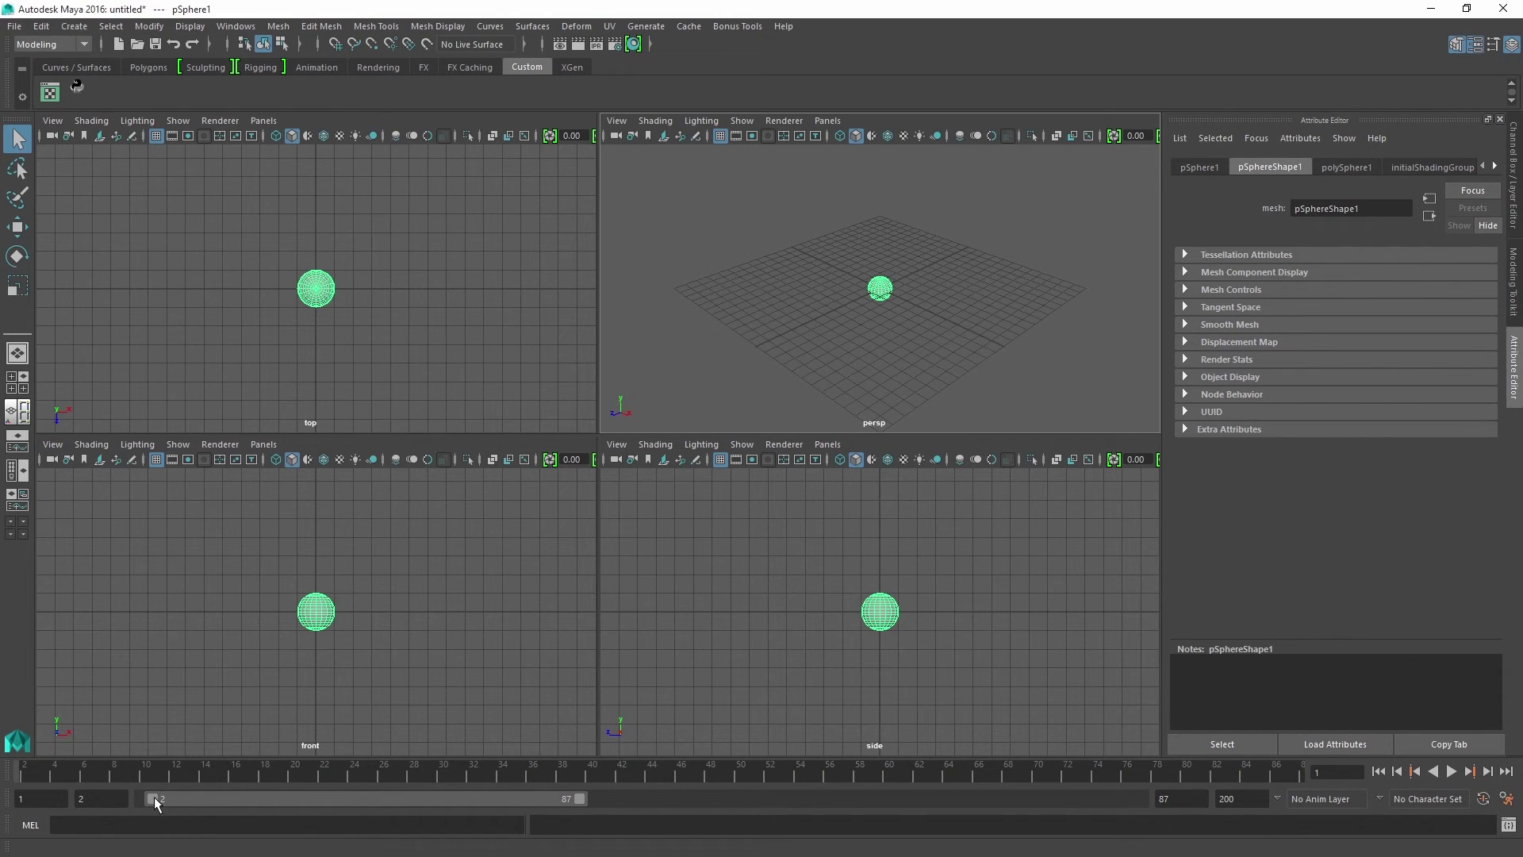
{"action": "left_click_drag", "start_coordinate": [153, 796], "coordinate": [195, 798]}
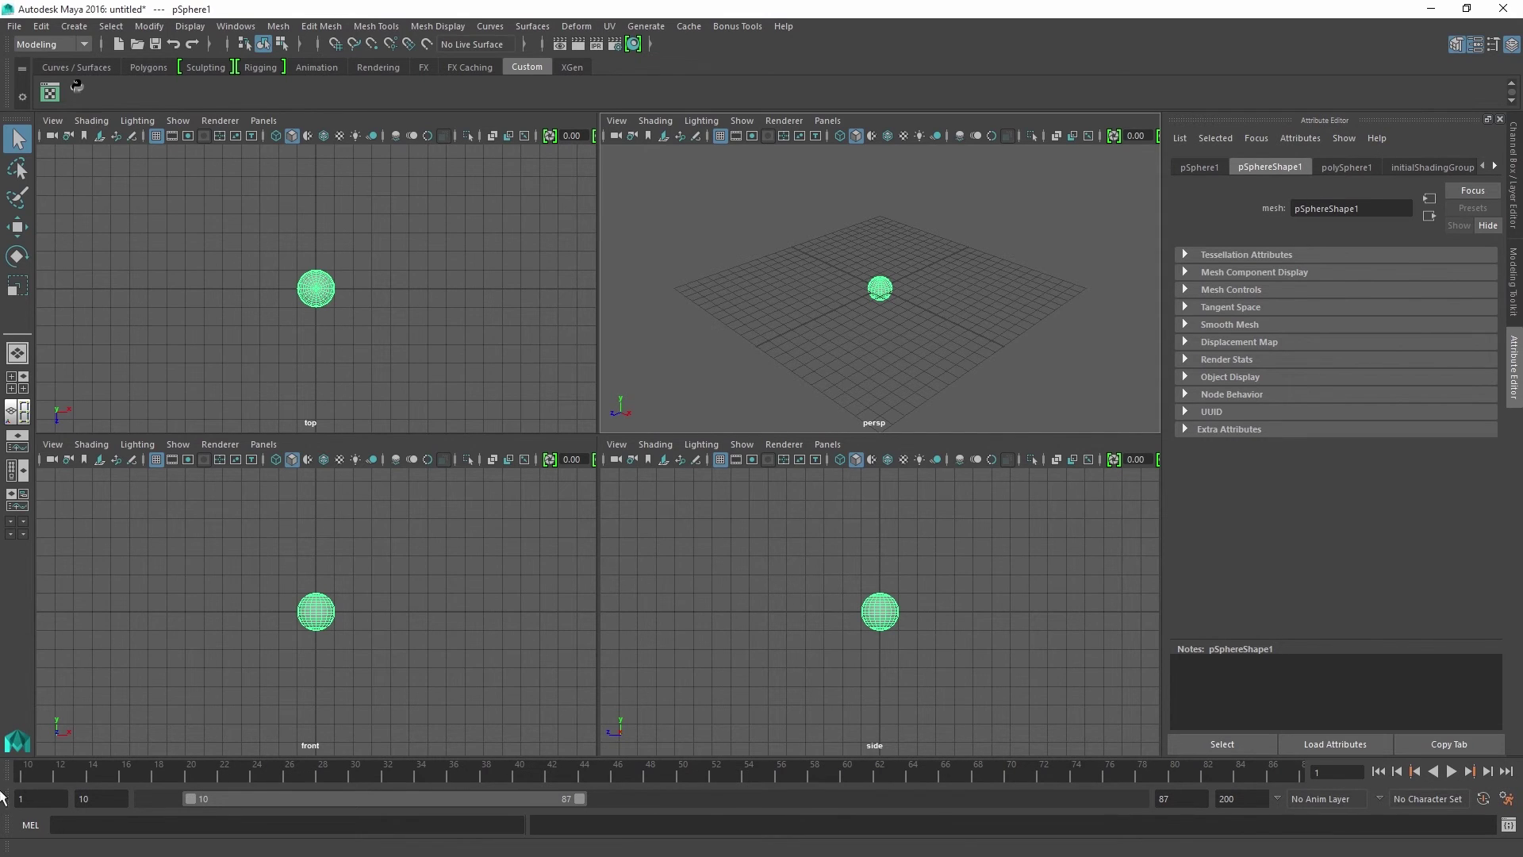